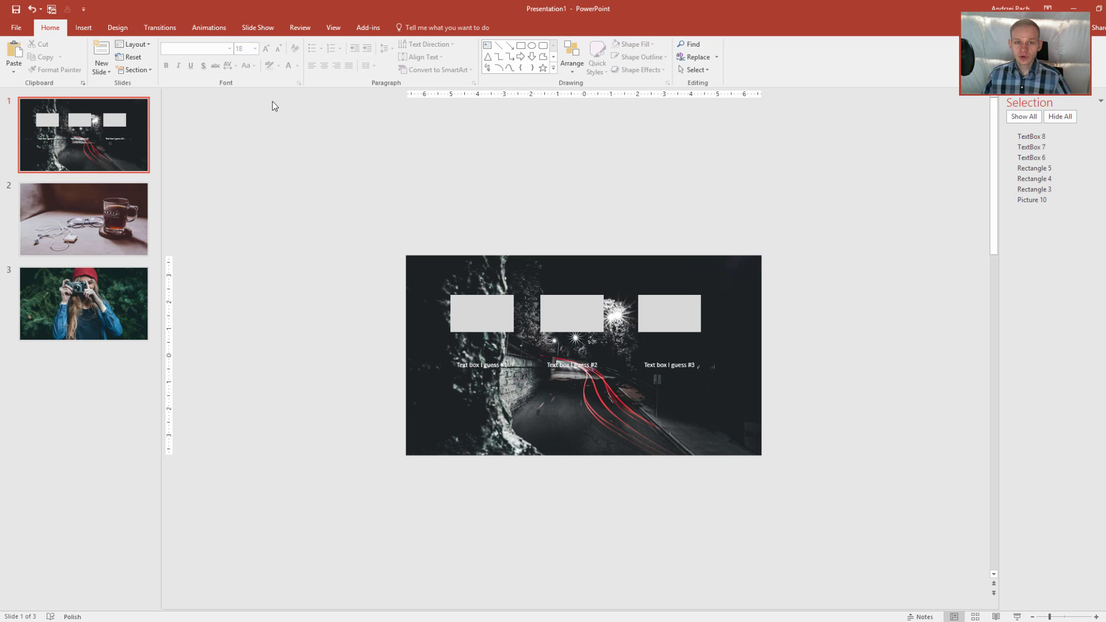
- Open the Record Slide Show dropdown on the Slide Show tab, then close it without choosing
{"action": "left_click", "coordinate": [259, 28]}
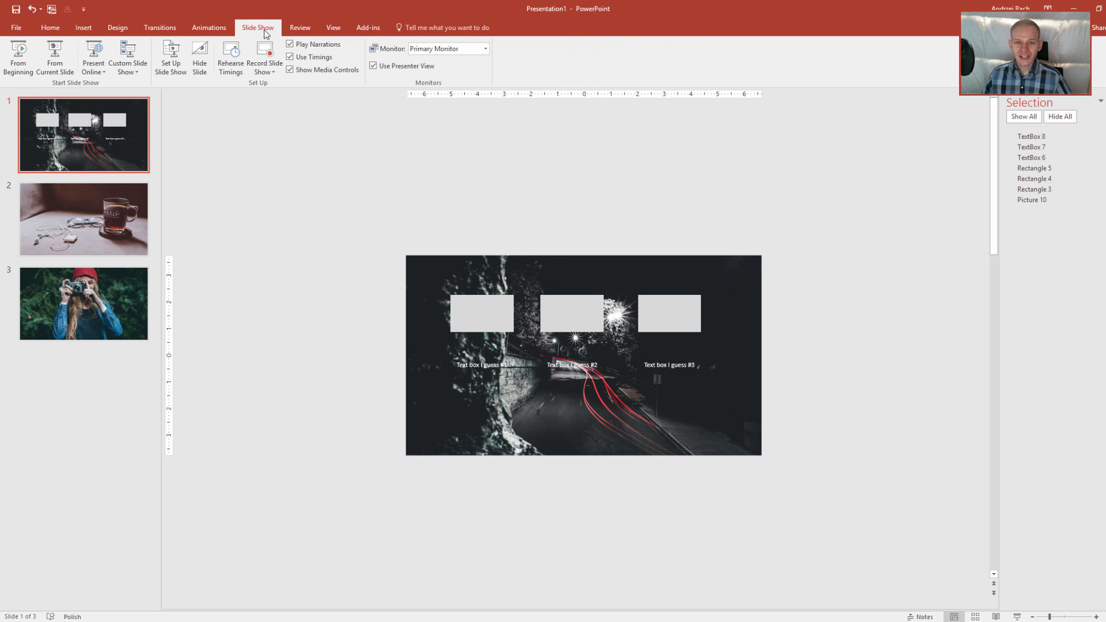
{"action": "left_click", "coordinate": [271, 72]}
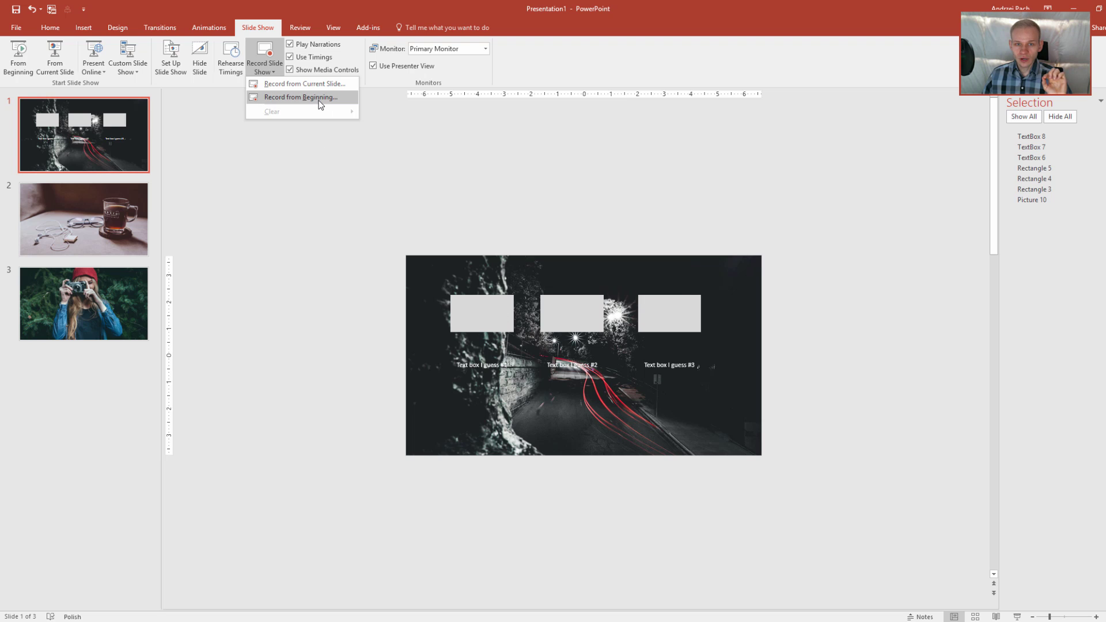
{"action": "left_click", "coordinate": [234, 208]}
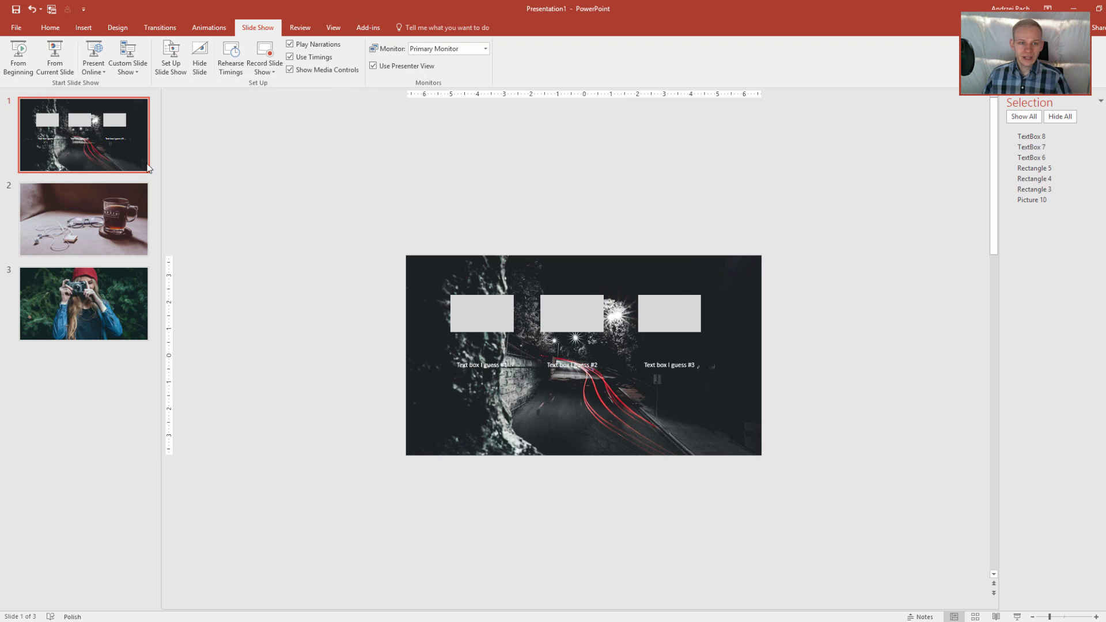
- Start Record Slide Show and dismiss the webcam-unavailable error message
{"action": "left_click", "coordinate": [273, 52]}
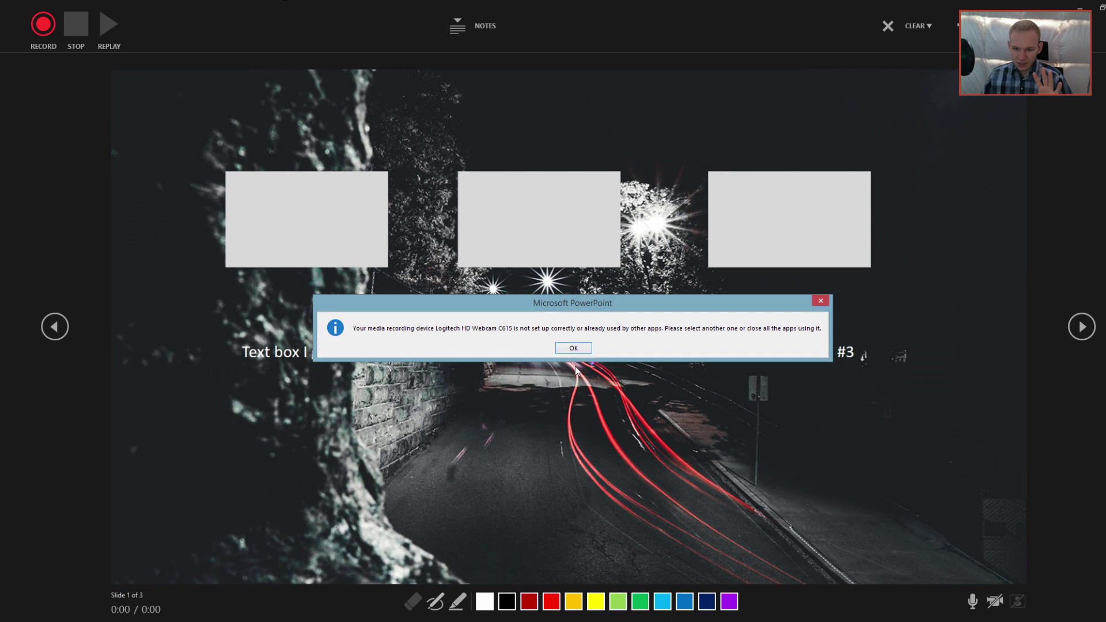
{"action": "left_click", "coordinate": [577, 349]}
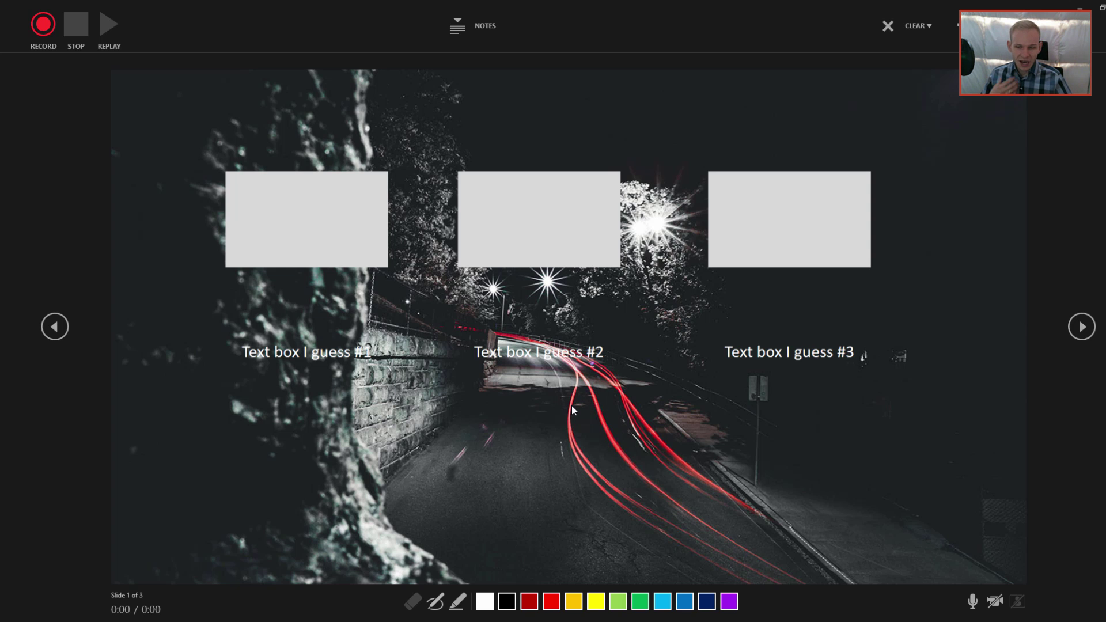
- Record narration for slide 1, circling Text box #2 orange, #1 green and #3 blue, then stop
{"action": "key", "text": "r"}
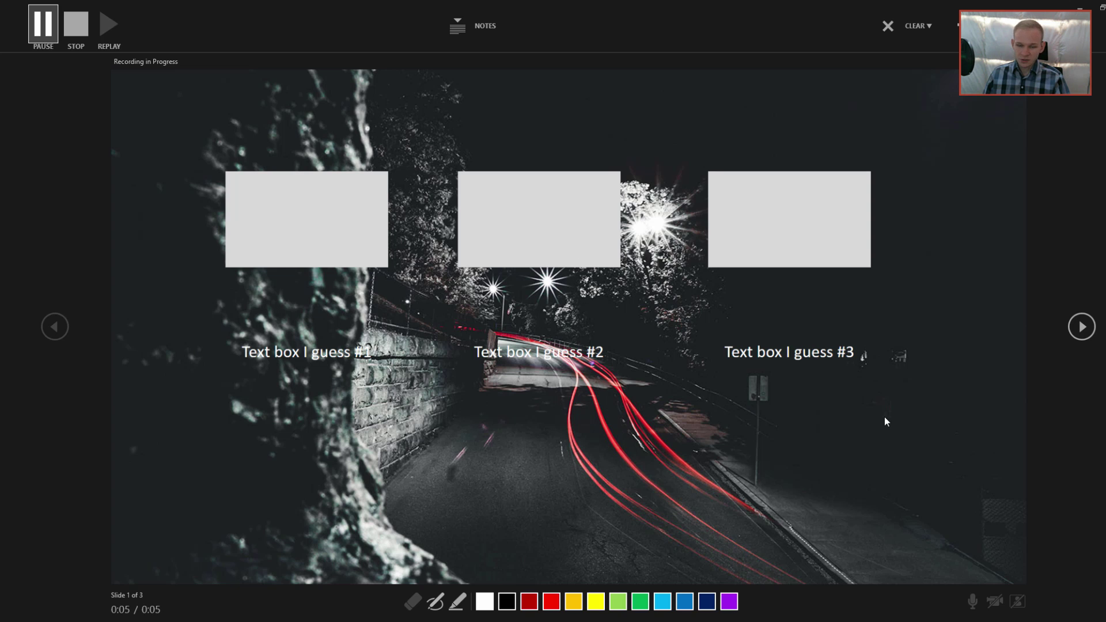
{"action": "left_click", "coordinate": [574, 601]}
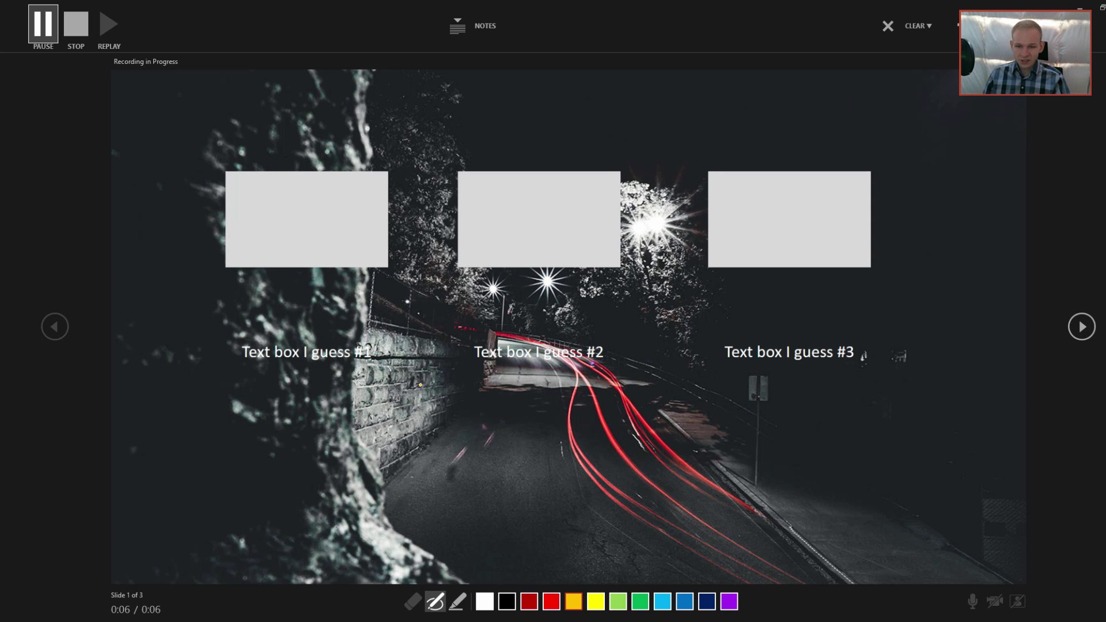
{"action": "mouse_move", "coordinate": [521, 325]}
{"action": "left_mouse_down"}
{"action": "mouse_move", "coordinate": [601, 399]}
{"action": "mouse_move", "coordinate": [512, 324]}
{"action": "left_mouse_up"}
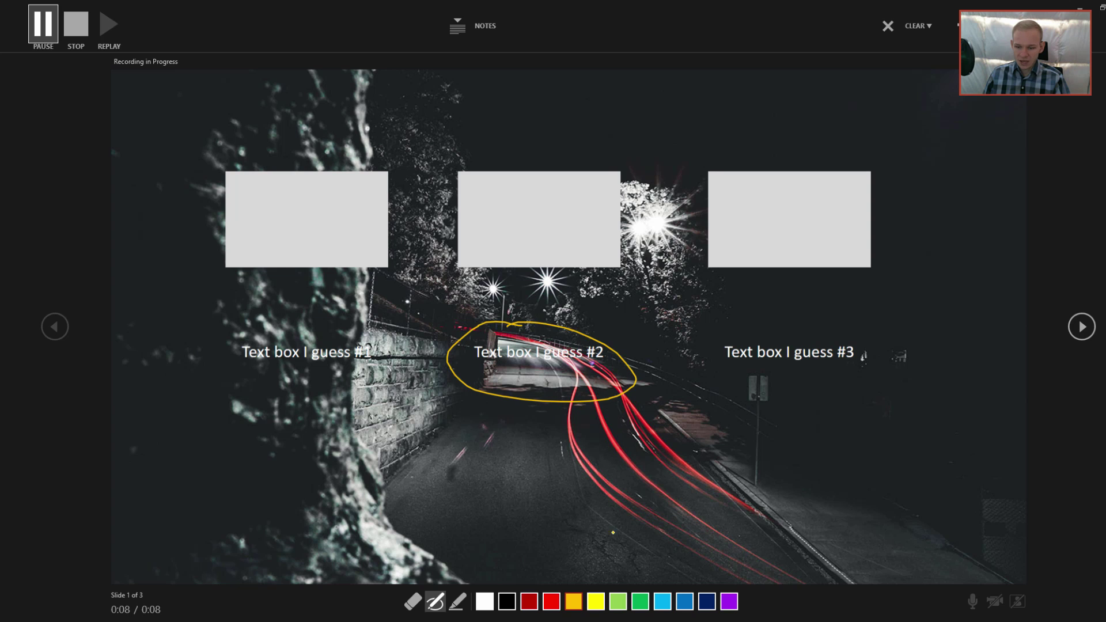
{"action": "left_click", "coordinate": [617, 602]}
{"action": "left_click_drag", "start_coordinate": [348, 329], "coordinate": [265, 395]}
{"action": "left_click_drag", "start_coordinate": [357, 400], "coordinate": [335, 316]}
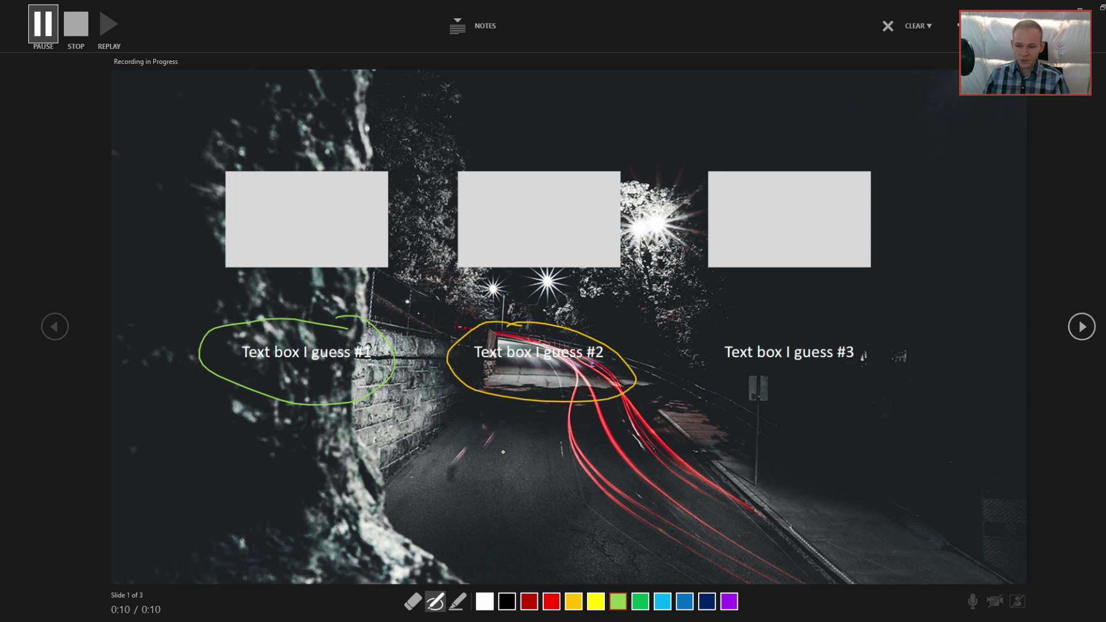
{"action": "left_click", "coordinate": [684, 601]}
{"action": "mouse_move", "coordinate": [839, 333]}
{"action": "left_mouse_down"}
{"action": "mouse_move", "coordinate": [709, 321]}
{"action": "mouse_move", "coordinate": [885, 399]}
{"action": "mouse_move", "coordinate": [825, 301]}
{"action": "left_mouse_up"}
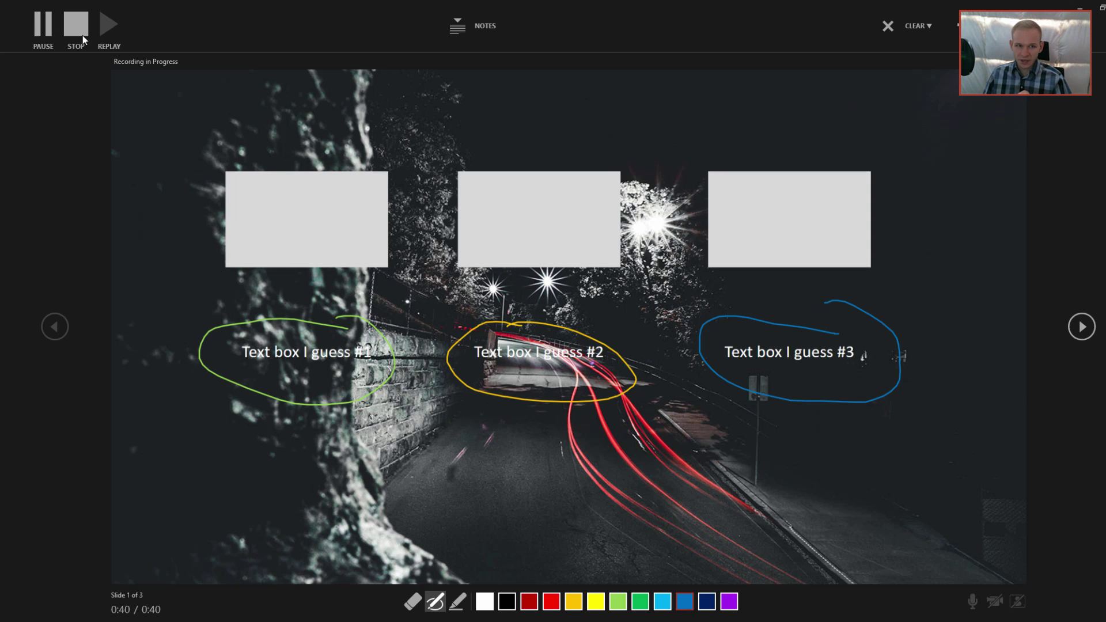
{"action": "left_click", "coordinate": [84, 30]}
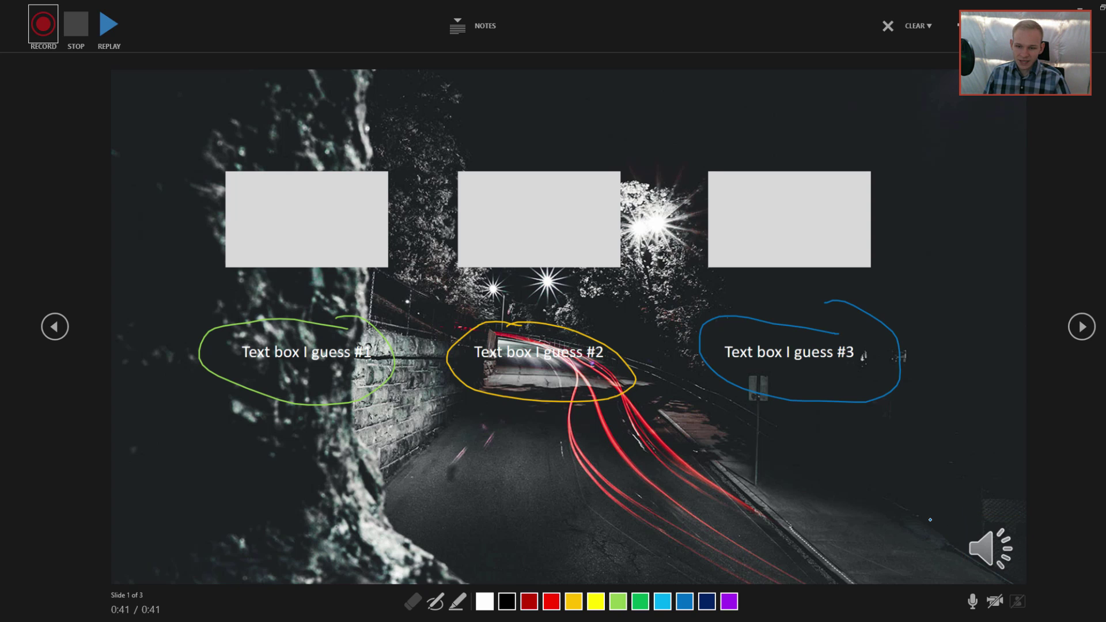
- Exit the recording view, play back slide 1's recorded narration, and show its 00:40.66 transition timing
{"action": "key", "text": "Escape"}
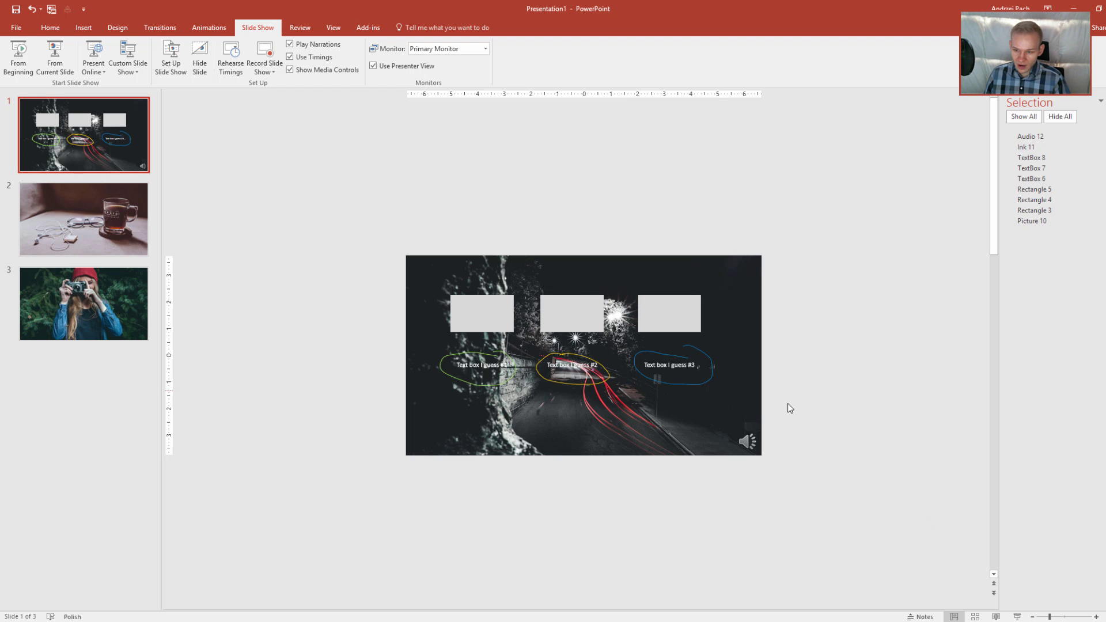
{"action": "left_click", "coordinate": [747, 441]}
{"action": "left_click", "coordinate": [610, 464]}
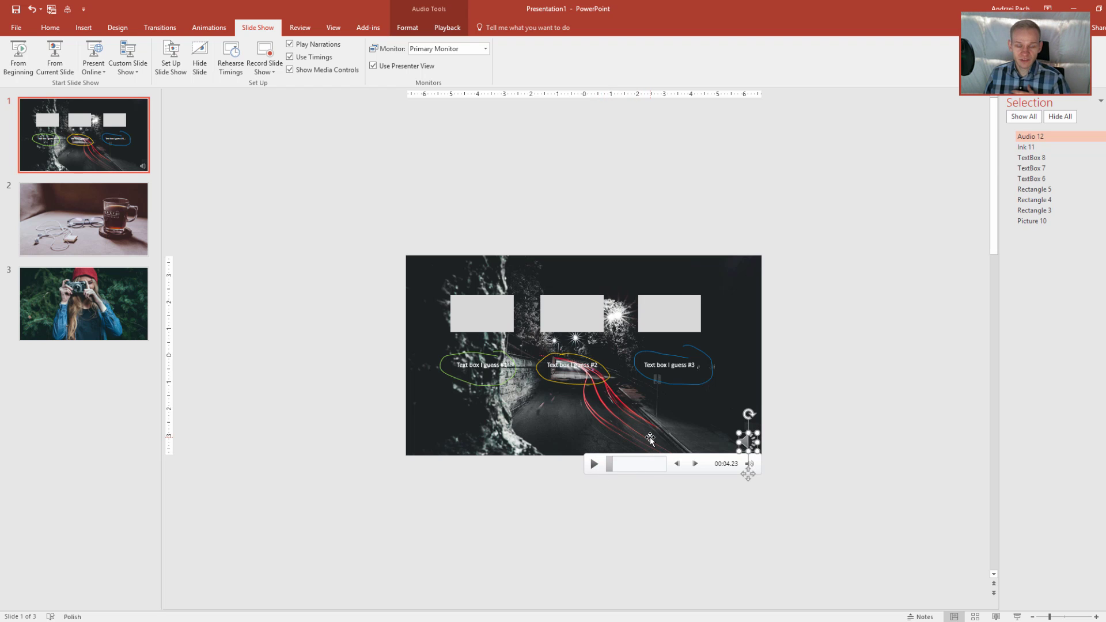
{"action": "left_click", "coordinate": [820, 377]}
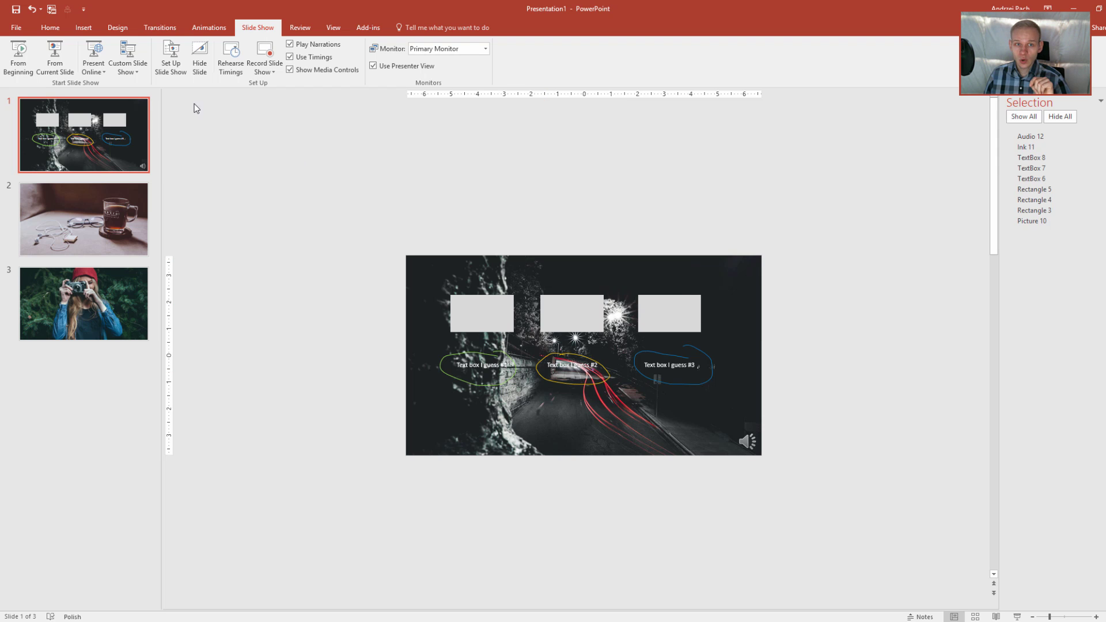
{"action": "left_click", "coordinate": [167, 30]}
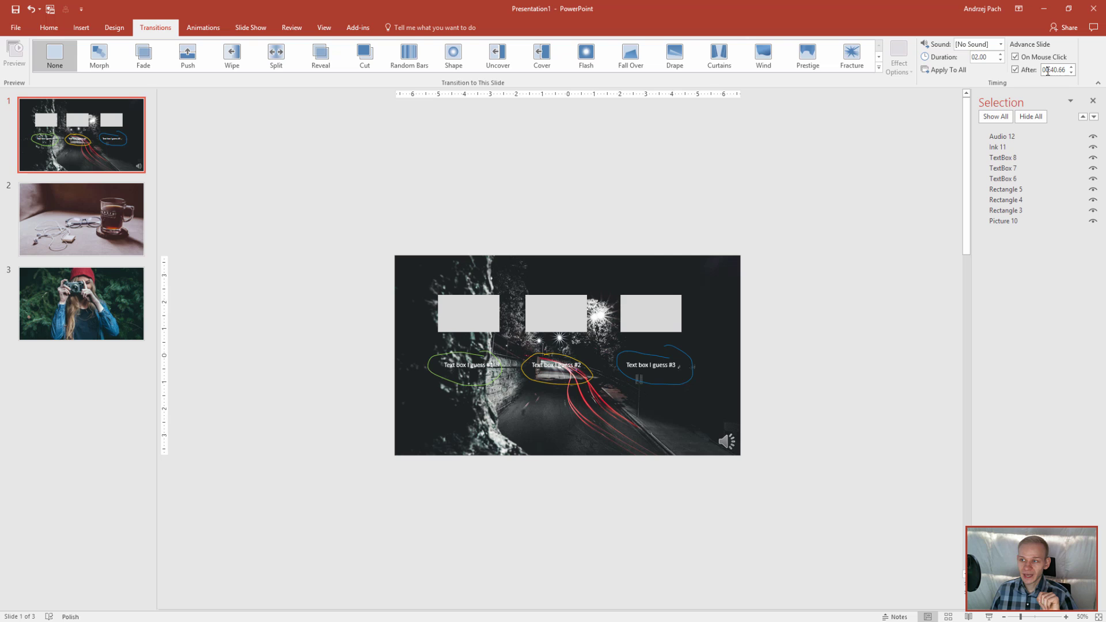
- Keep After at 00:40.66 and turn off On Mouse Click advance for slide 1
{"action": "left_click", "coordinate": [1049, 70]}
{"action": "mouse_move", "coordinate": [725, 454]}
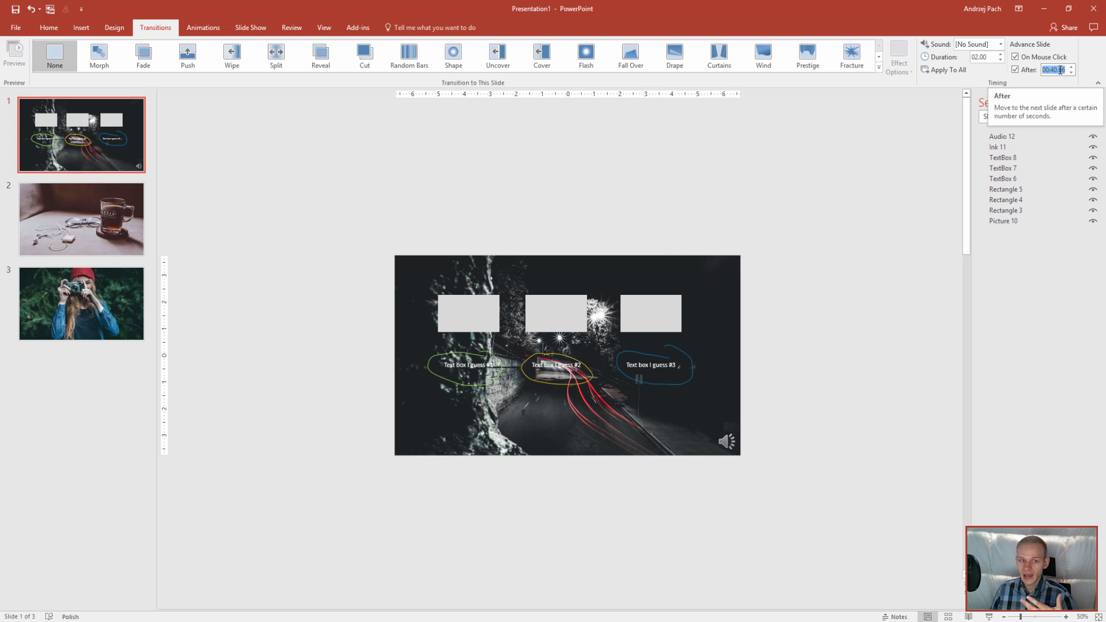
{"action": "left_click", "coordinate": [1016, 57]}
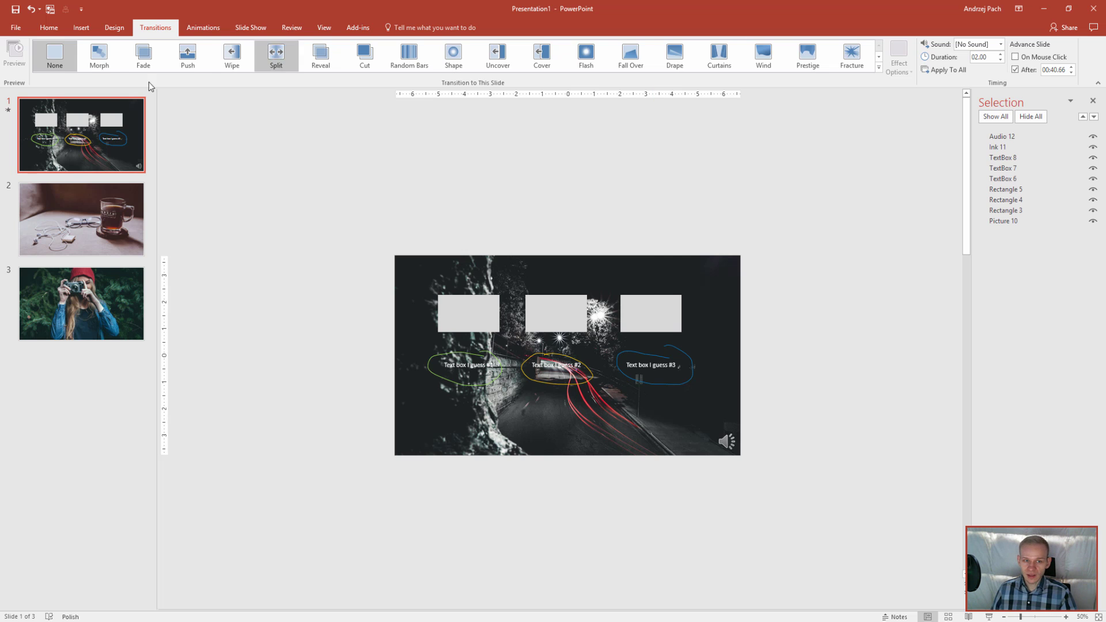
- Browse slides 2 and 3, return to slide 1, and inspect the ink circles object
{"action": "left_click", "coordinate": [118, 247]}
{"action": "left_click", "coordinate": [116, 296]}
{"action": "left_click", "coordinate": [114, 219]}
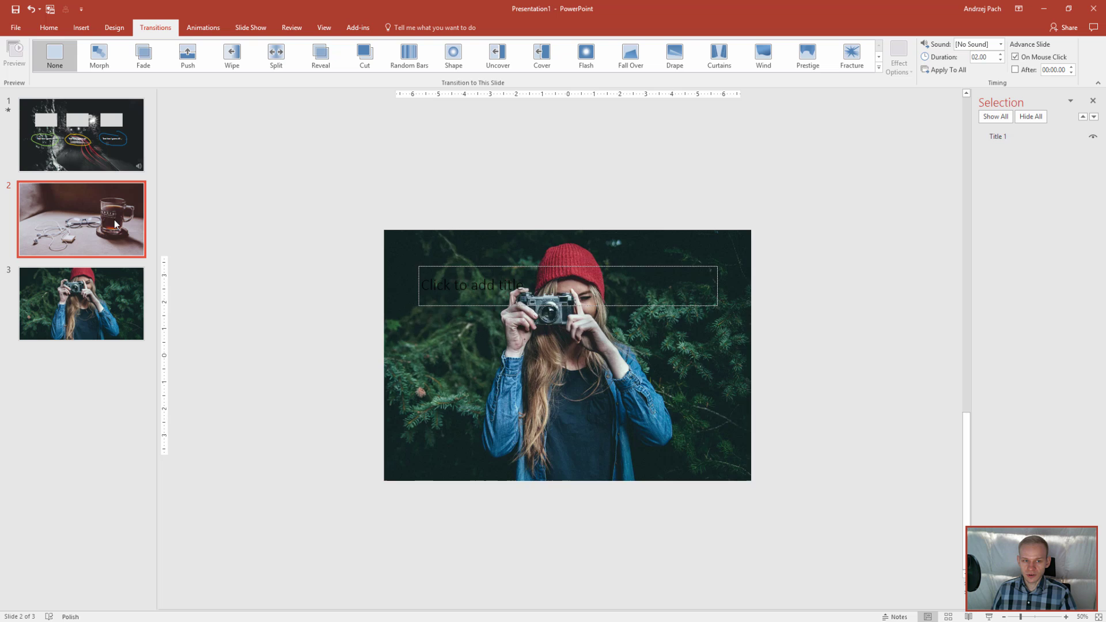
{"action": "left_click", "coordinate": [113, 153]}
{"action": "left_click", "coordinate": [396, 390]}
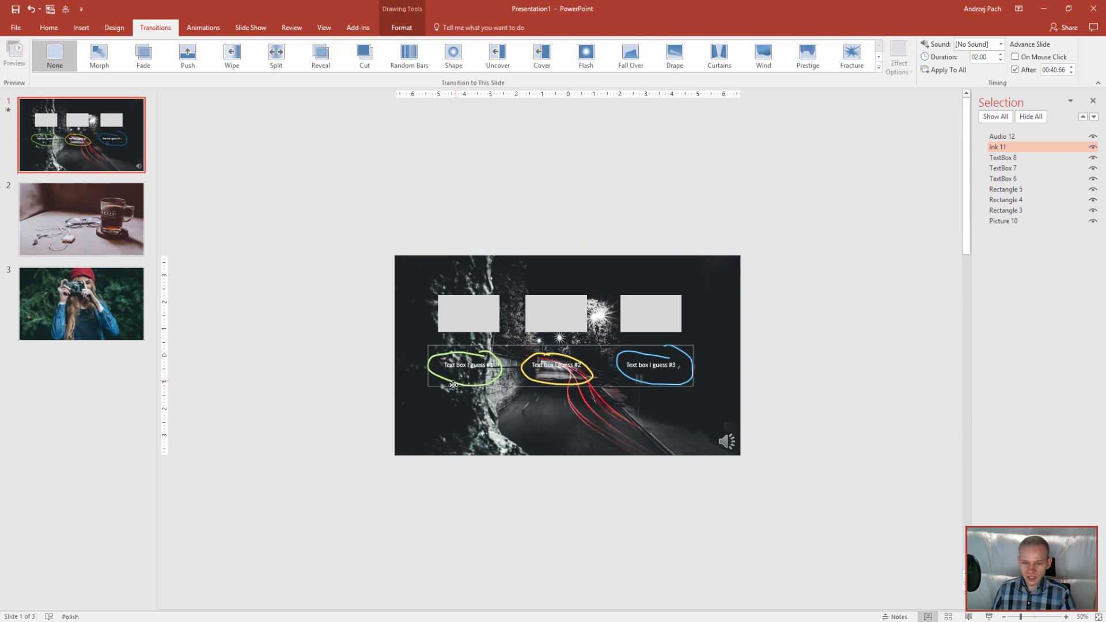
{"action": "mouse_move", "coordinate": [482, 389]}
{"action": "left_mouse_down"}
{"action": "mouse_move", "coordinate": [488, 428]}
{"action": "mouse_move", "coordinate": [461, 385]}
{"action": "mouse_move", "coordinate": [463, 423]}
{"action": "mouse_move", "coordinate": [491, 373]}
{"action": "left_mouse_up"}
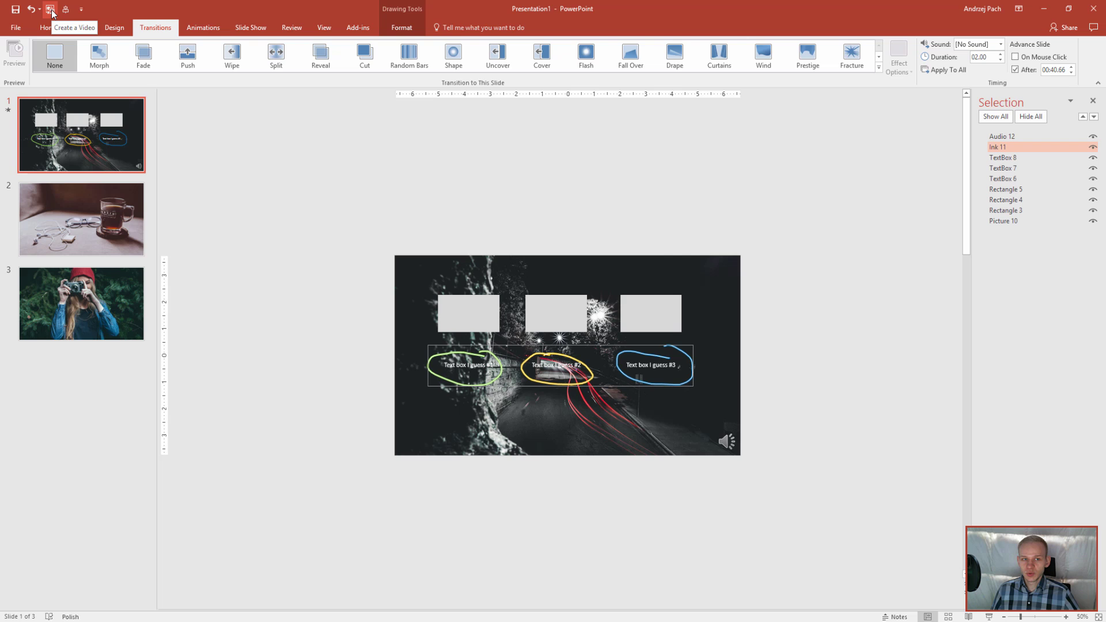
{"action": "left_click", "coordinate": [578, 233]}
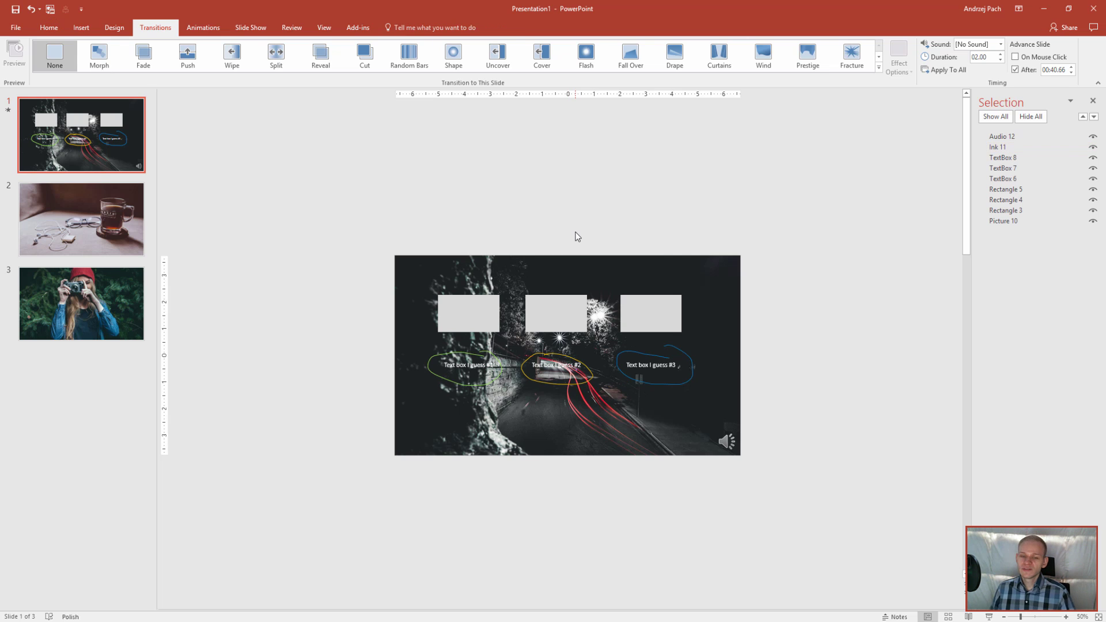
- Check Audio 12 and Ink 11 start settings in the Animation Pane, then play the show from slide 1
{"action": "left_click", "coordinate": [206, 28]}
{"action": "left_click", "coordinate": [896, 46]}
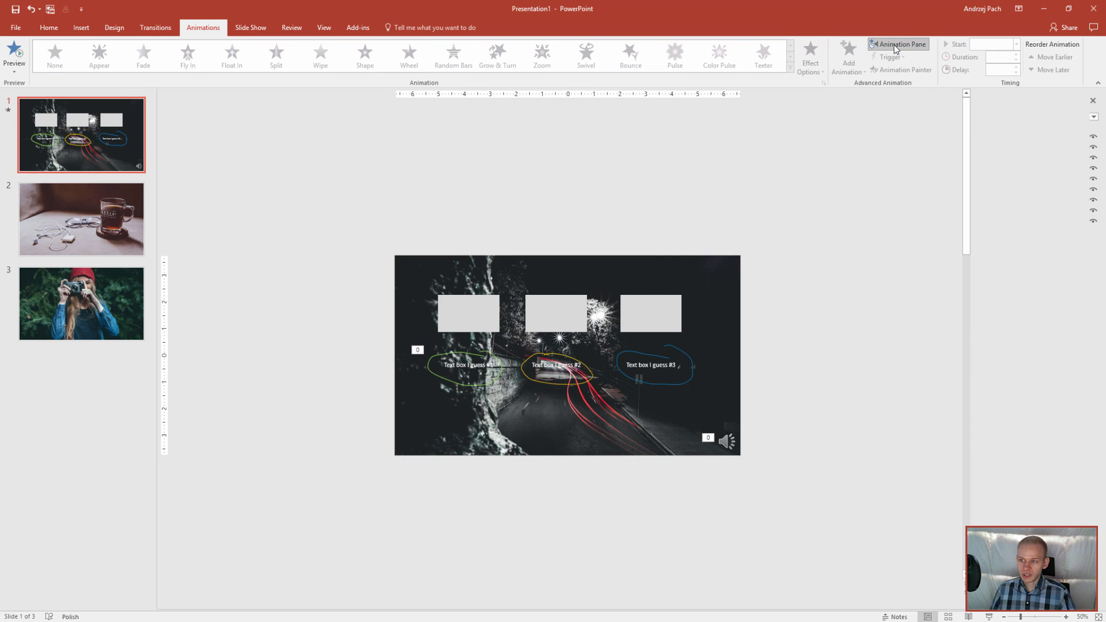
{"action": "left_click", "coordinate": [906, 138]}
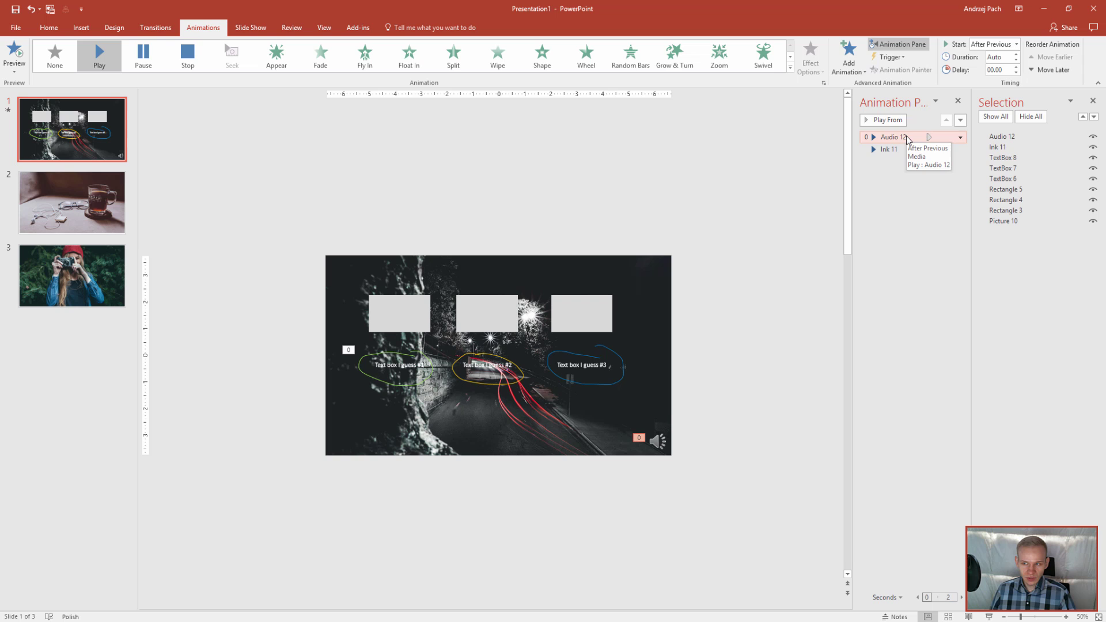
{"action": "left_click", "coordinate": [890, 150]}
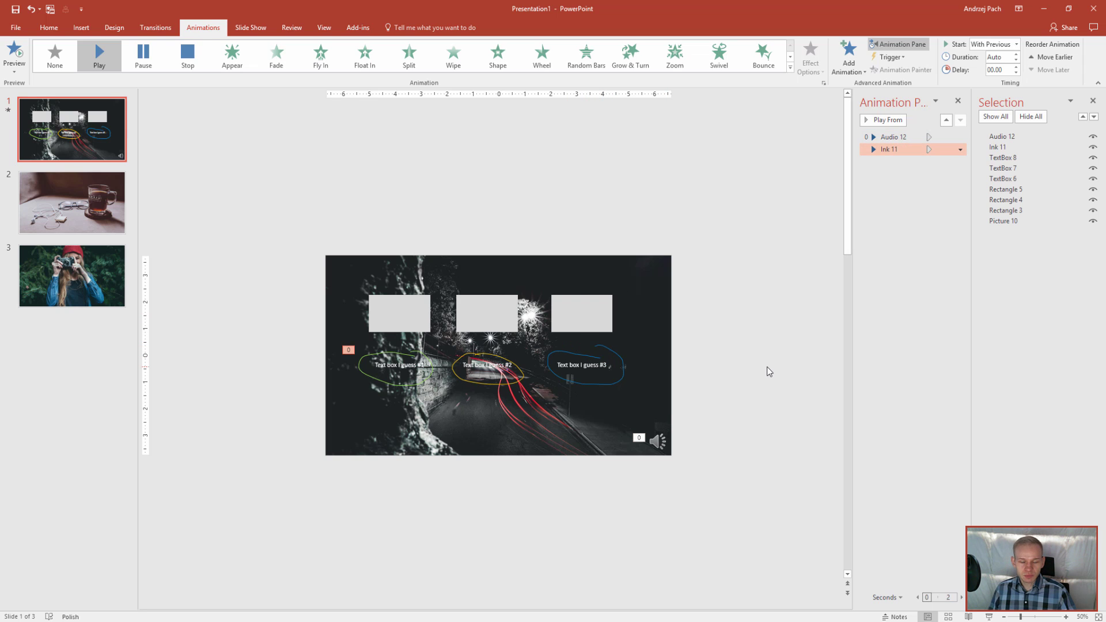
{"action": "key", "text": "F5"}
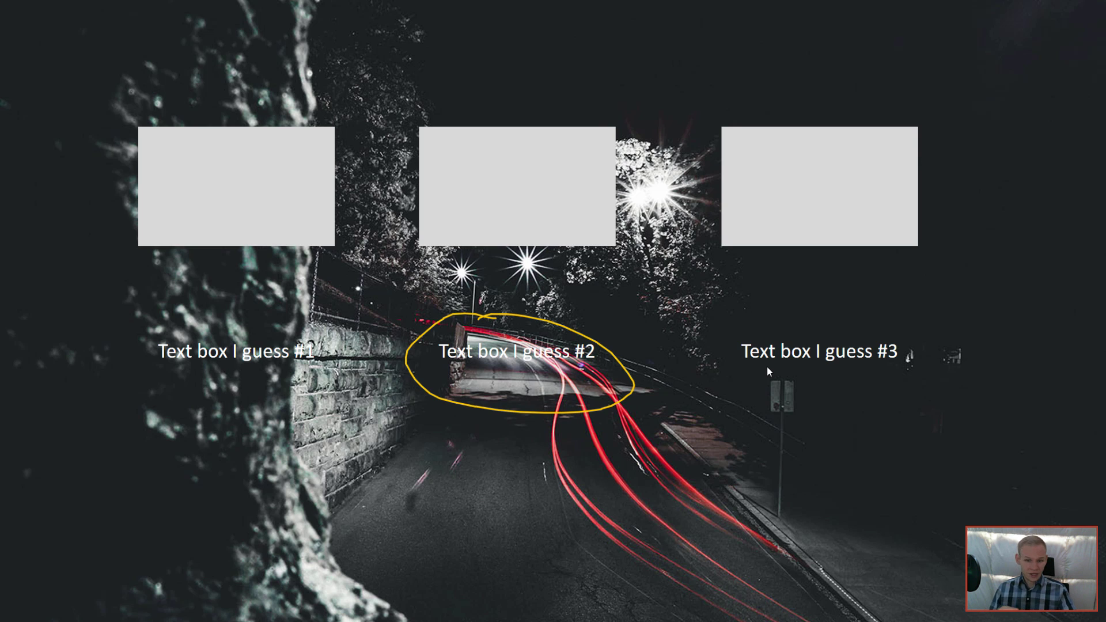
{"action": "key", "text": "Escape"}
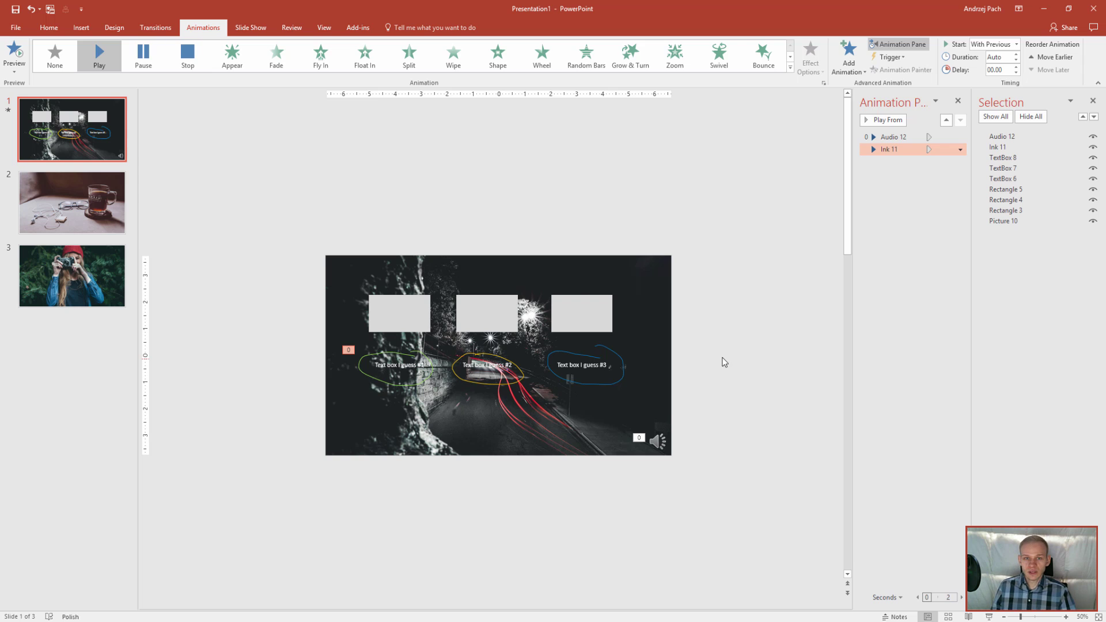
- Switch back to the Slide Show tab to reach the recording options
{"action": "left_click", "coordinate": [251, 28]}
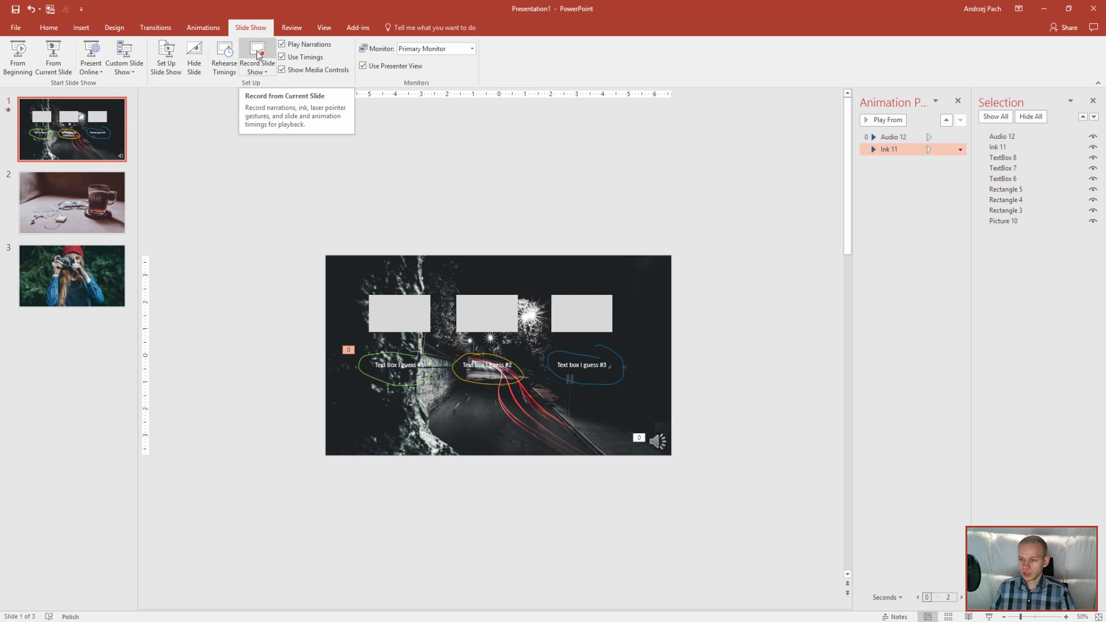